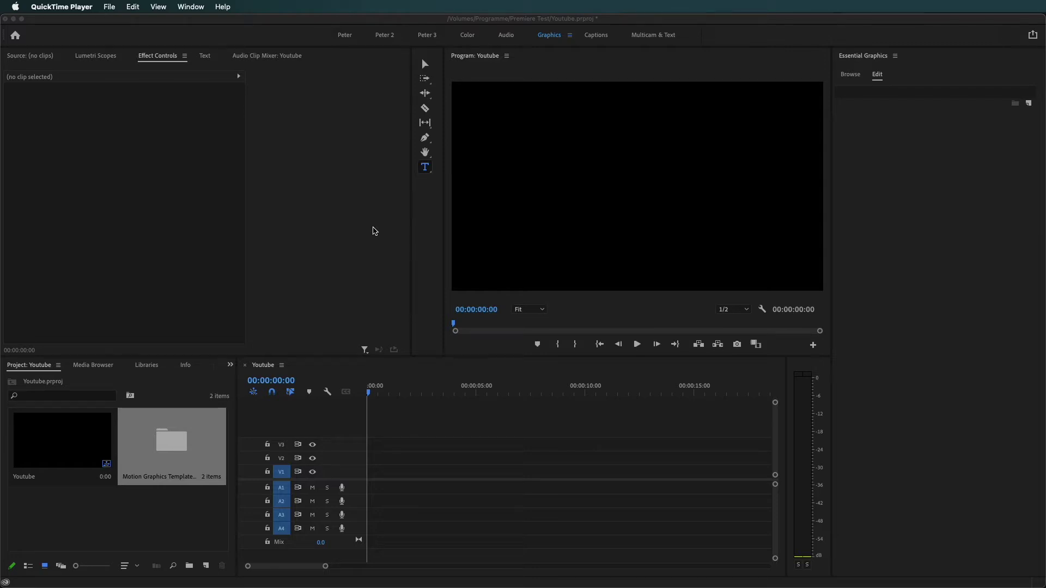
- In Preferences > Graphics, set the text engine to South Asian and Middle Eastern and confirm
left_click(273, 136)
left_click(54, 6)
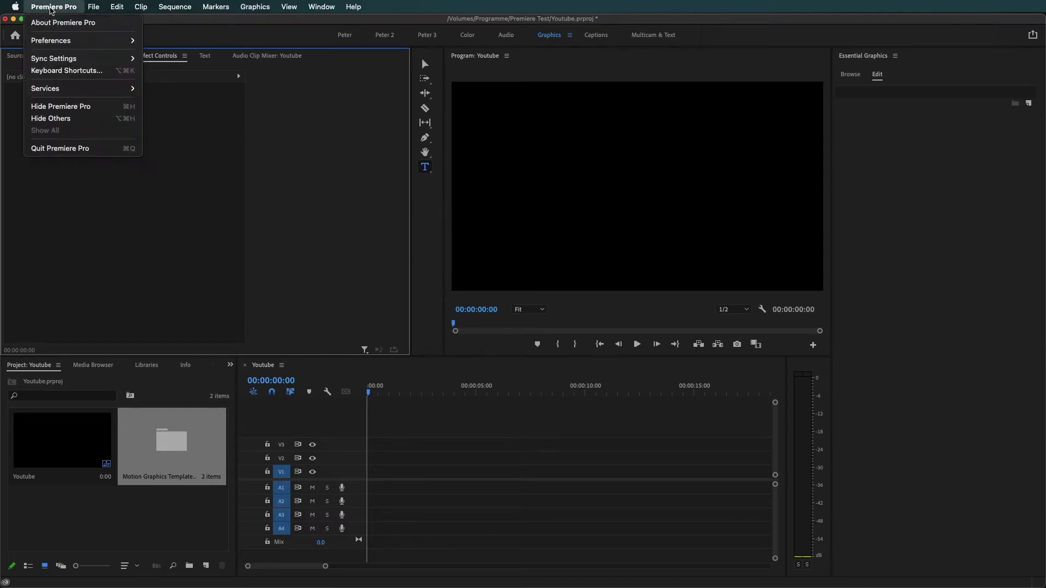
mouse_move(55, 46)
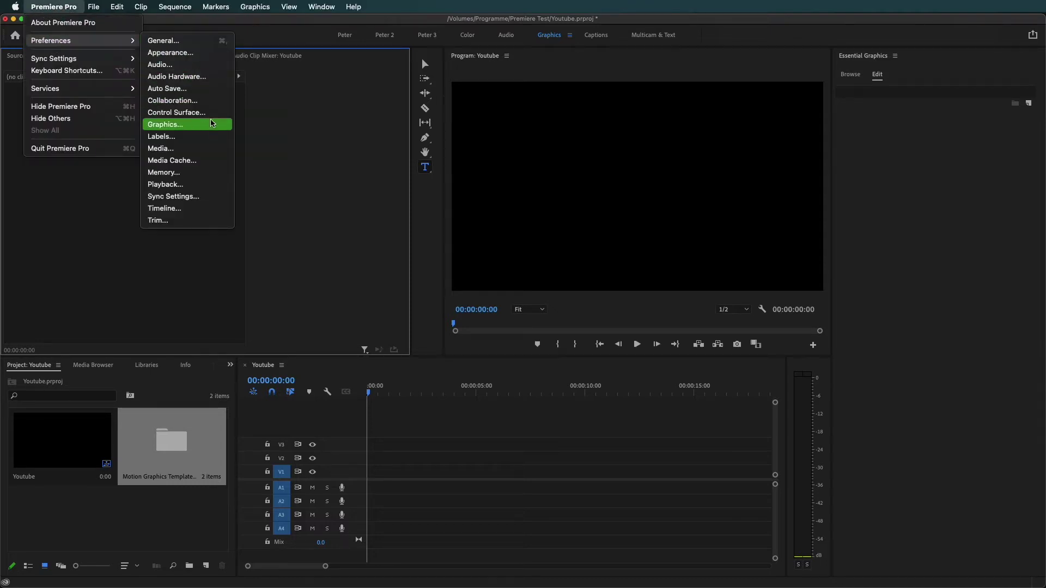
left_click(65, 6)
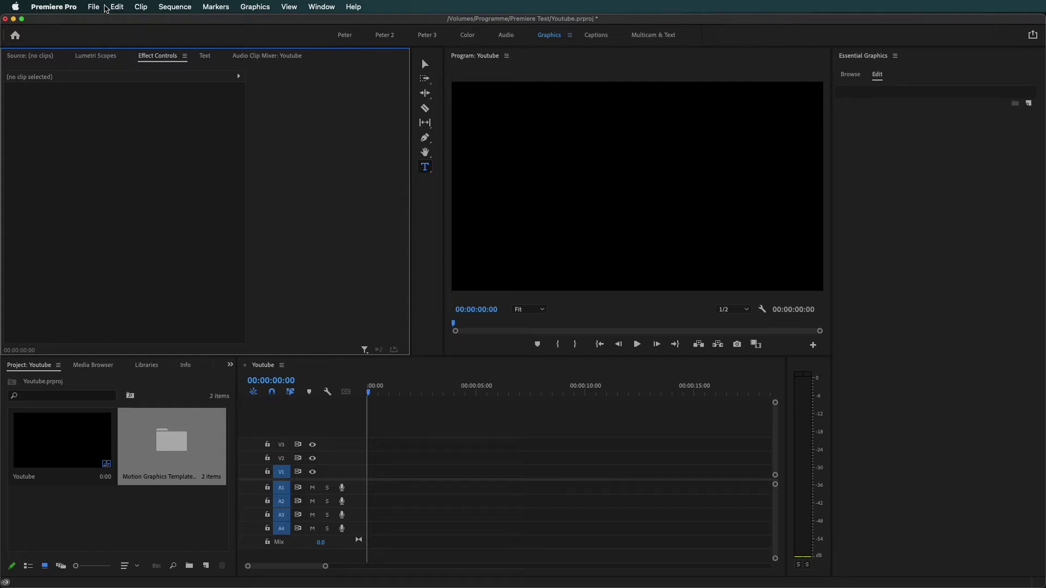
left_click(116, 7)
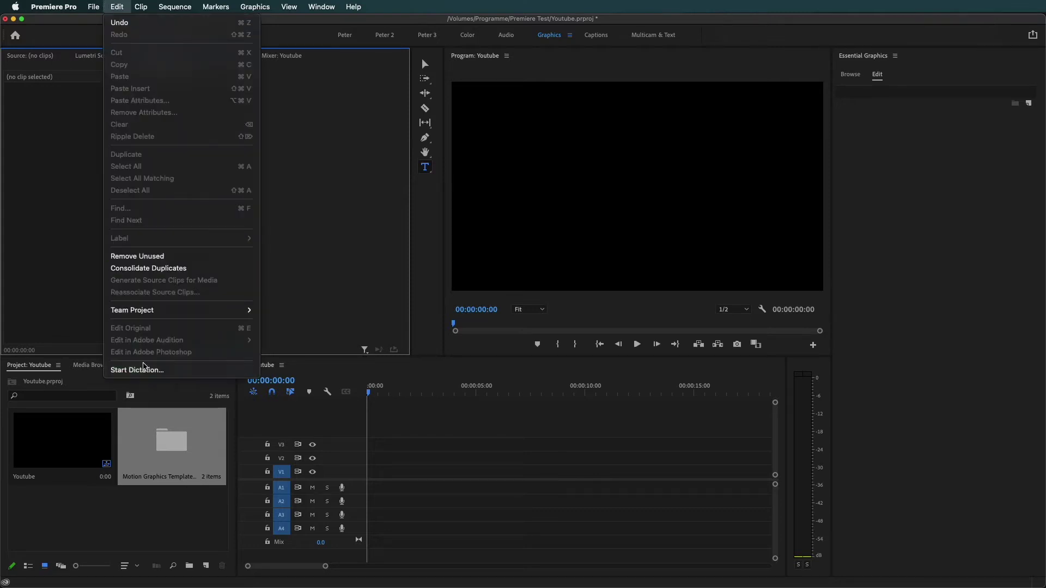
left_click(116, 7)
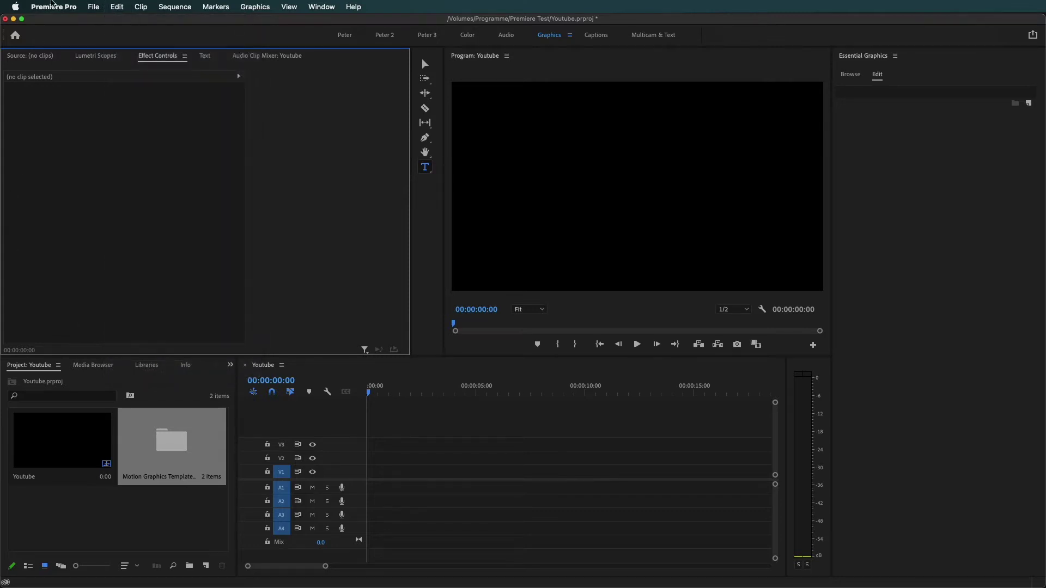
left_click(55, 7)
mouse_move(57, 45)
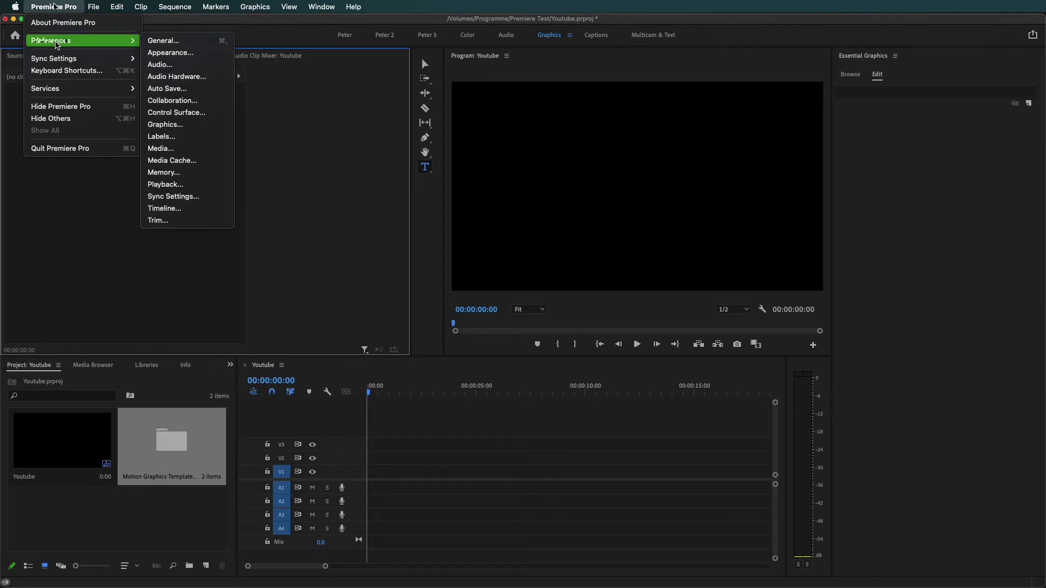
left_click(186, 125)
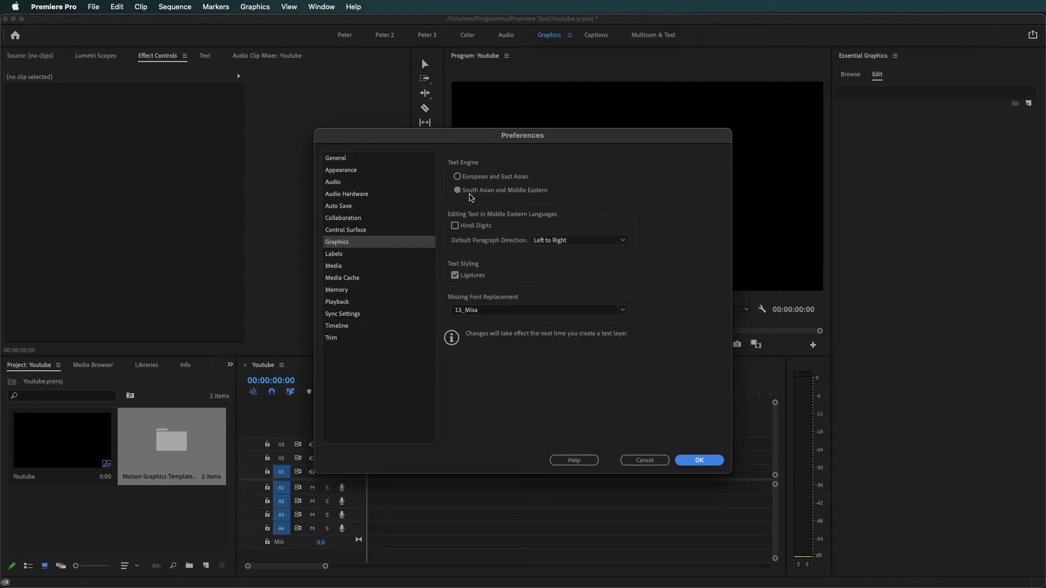
left_click(695, 459)
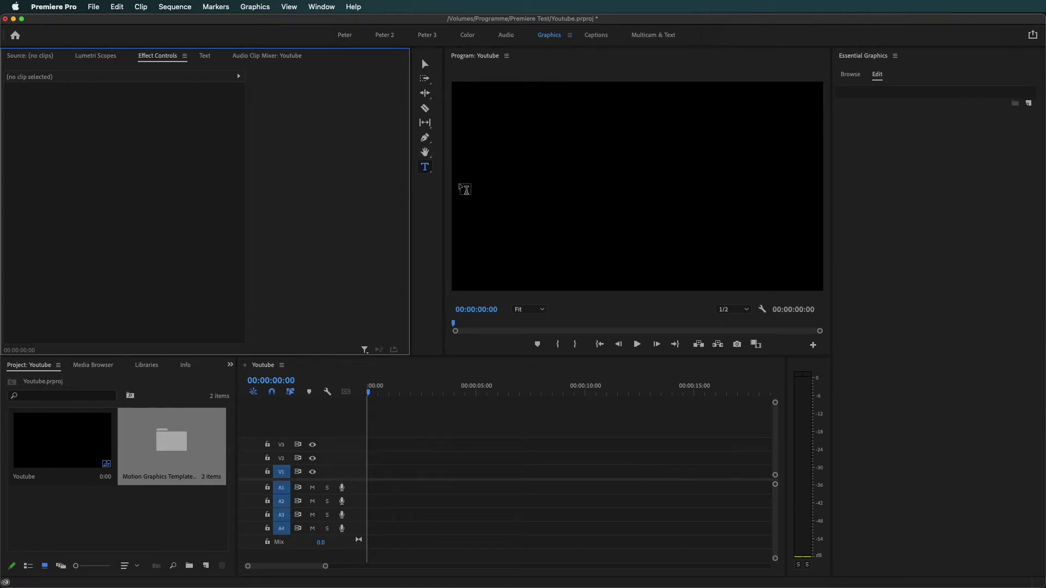
left_click(640, 182)
type("عربي")
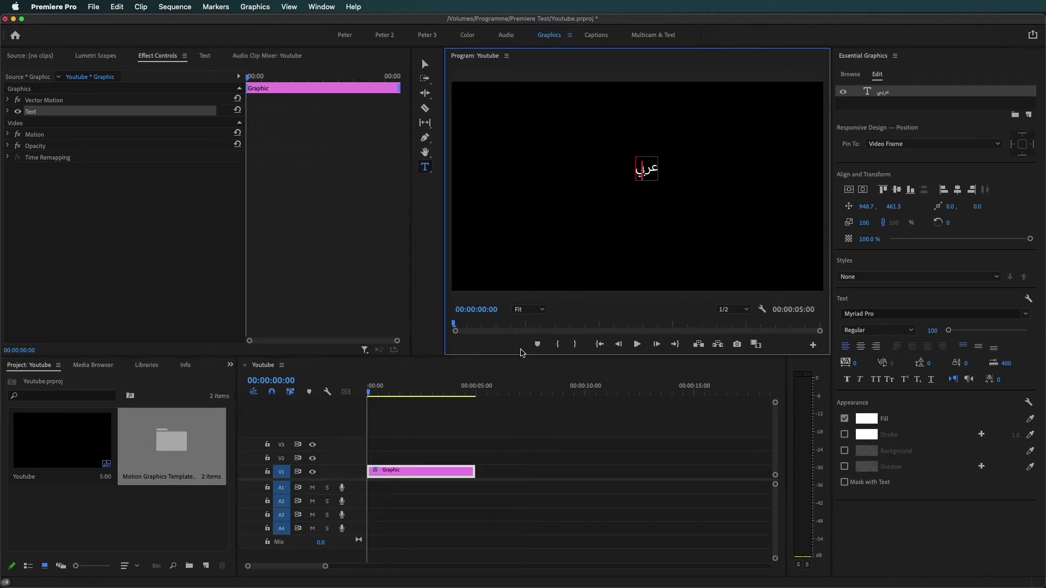
left_click(395, 473)
key("Delete")
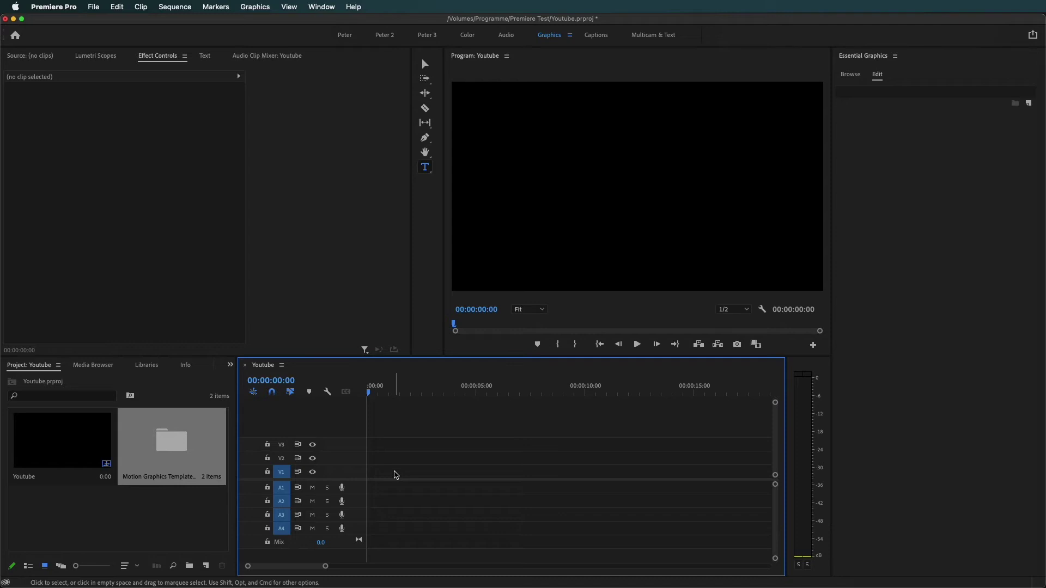
- Show the My Templates list in the Essential Graphics Browse panel
left_click(859, 75)
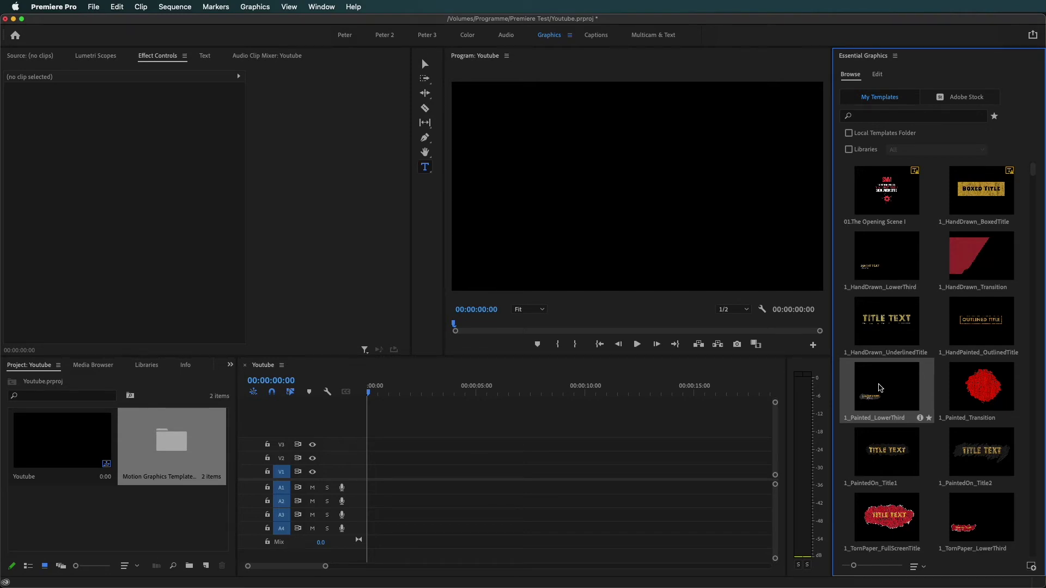
- Try the 1_Painted_LowerThird template on the timeline, keeping existing settings, then delete it
mouse_move(883, 383)
left_mouse_down()
mouse_move(542, 468)
mouse_move(349, 473)
left_mouse_up()
left_click(611, 330)
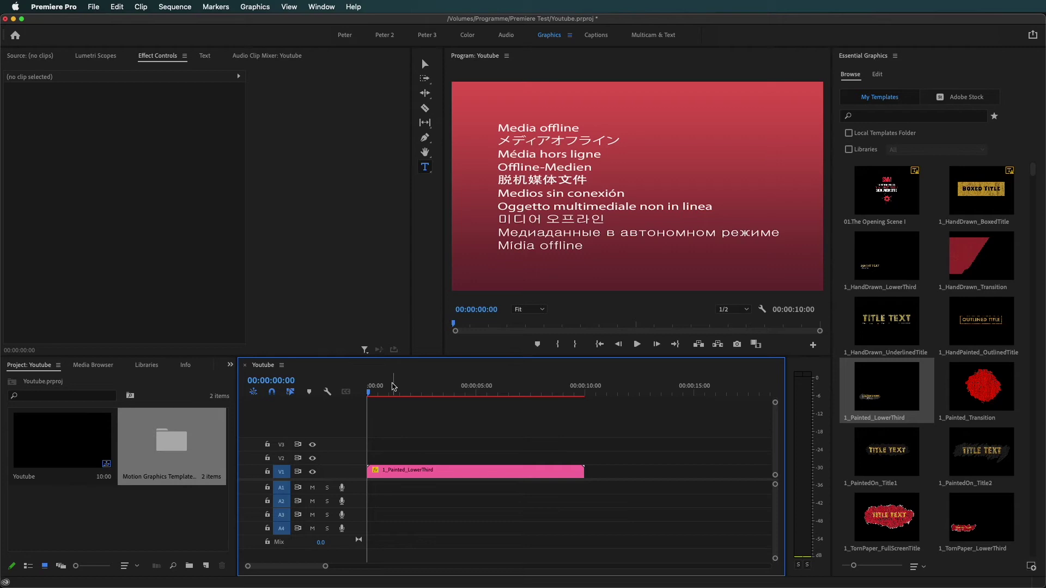
left_click_drag(393, 386, 395, 387)
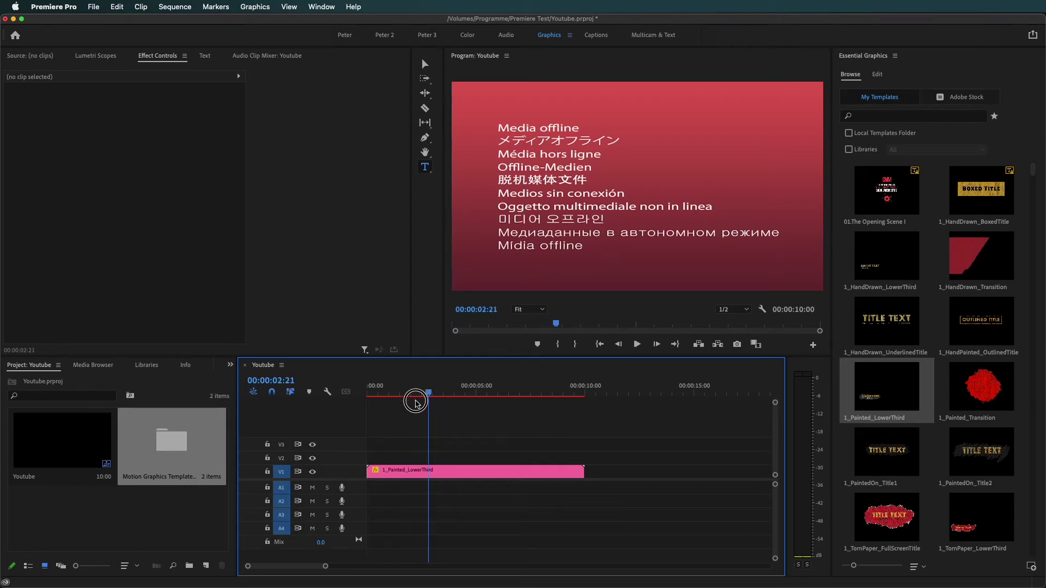
left_click(459, 473)
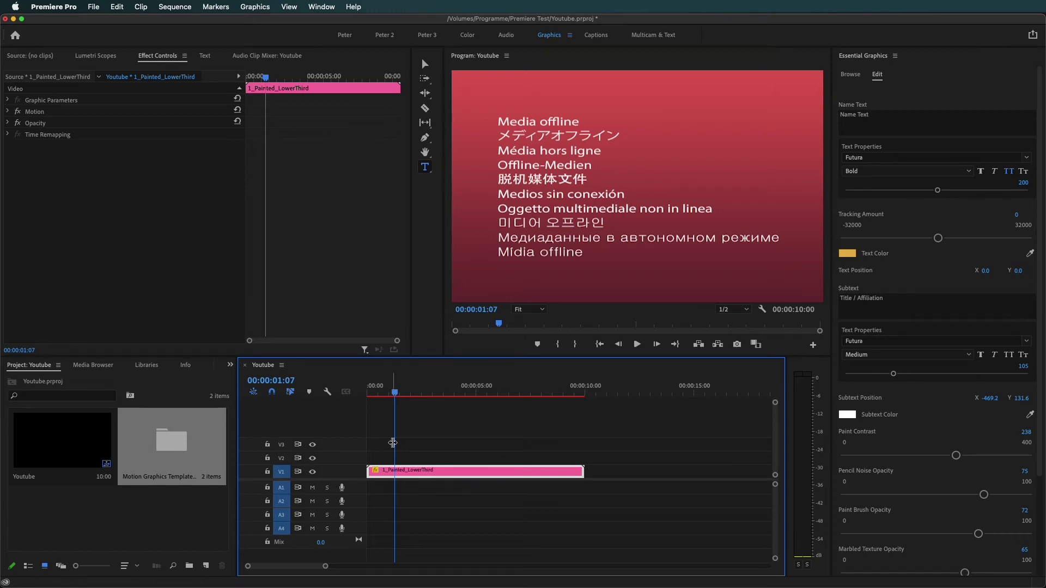
key("Delete")
- Place 1_HandDrawn_UnderlinedTitle on V1 with existing settings and move the playhead onto it
left_click(851, 74)
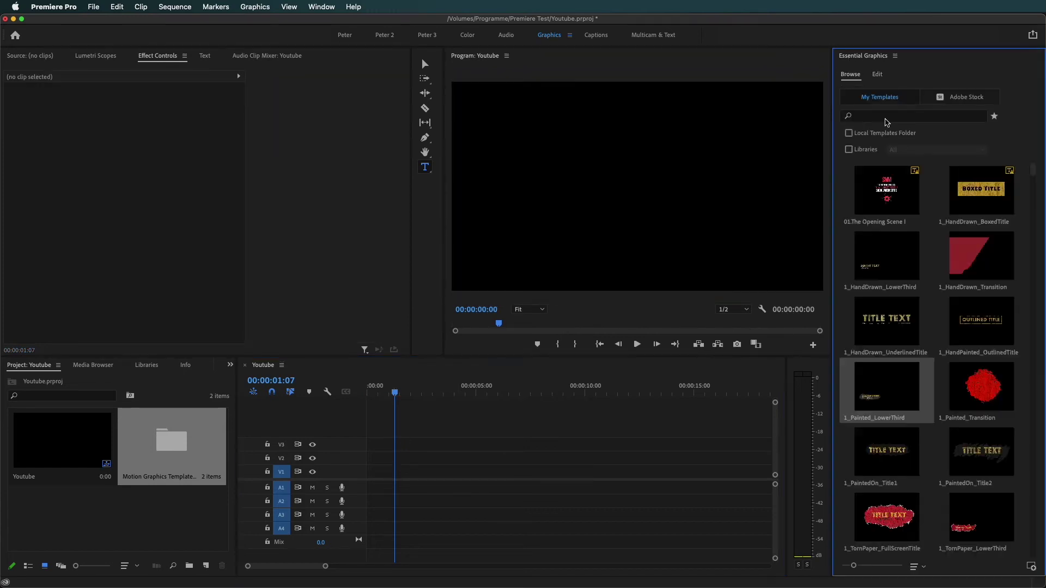
left_click_drag(887, 321, 371, 471)
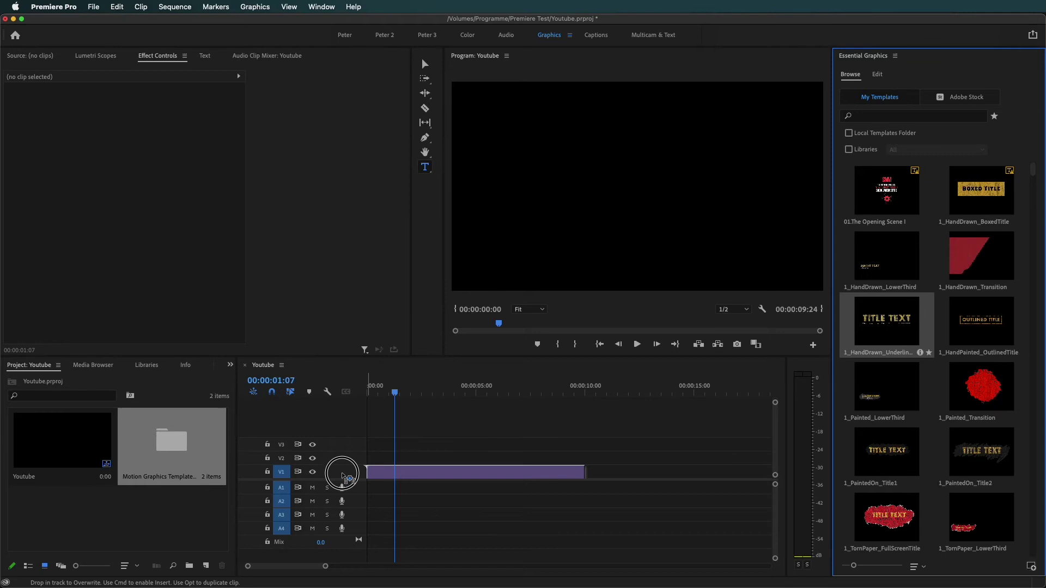
left_click(604, 329)
left_click(408, 391)
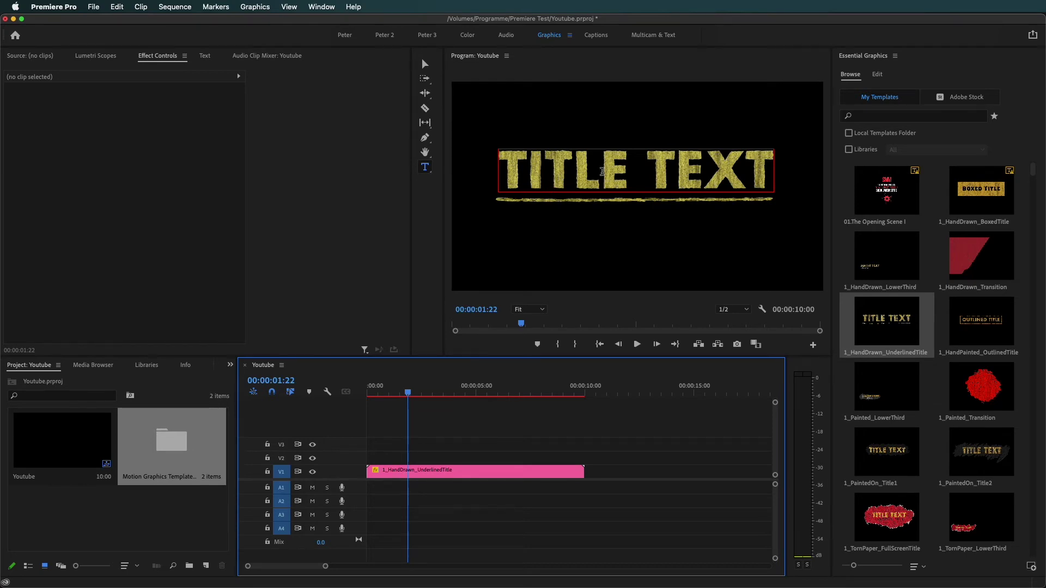
- Replace the TITLE TEXT placeholder with the Arabic word 'عربي'
left_click(430, 472)
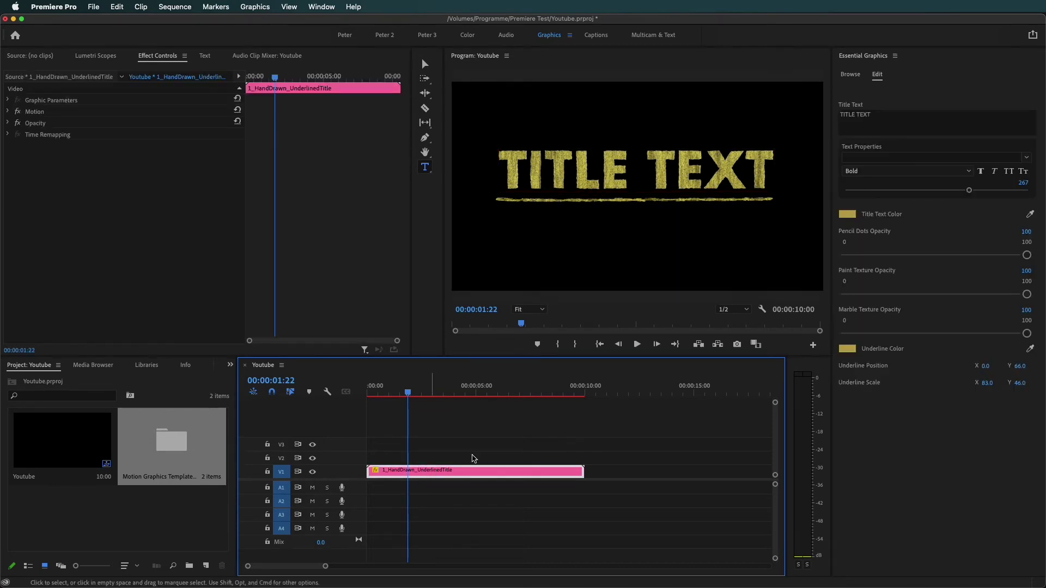
left_click(886, 121)
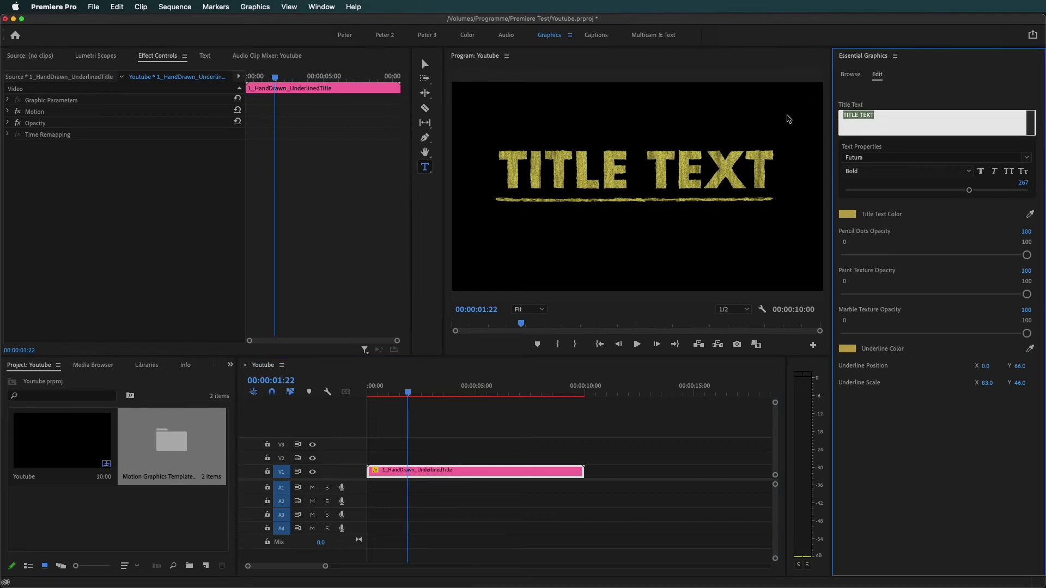
type("عربي")
left_click(512, 417)
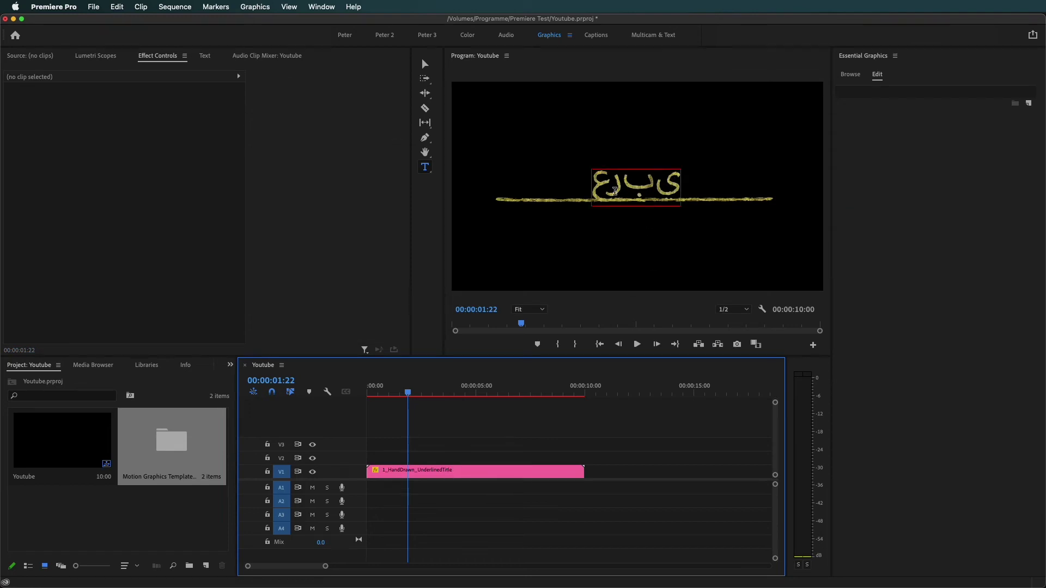
- Set the title font to AlWatanHeadlines-Bold
left_click(466, 469)
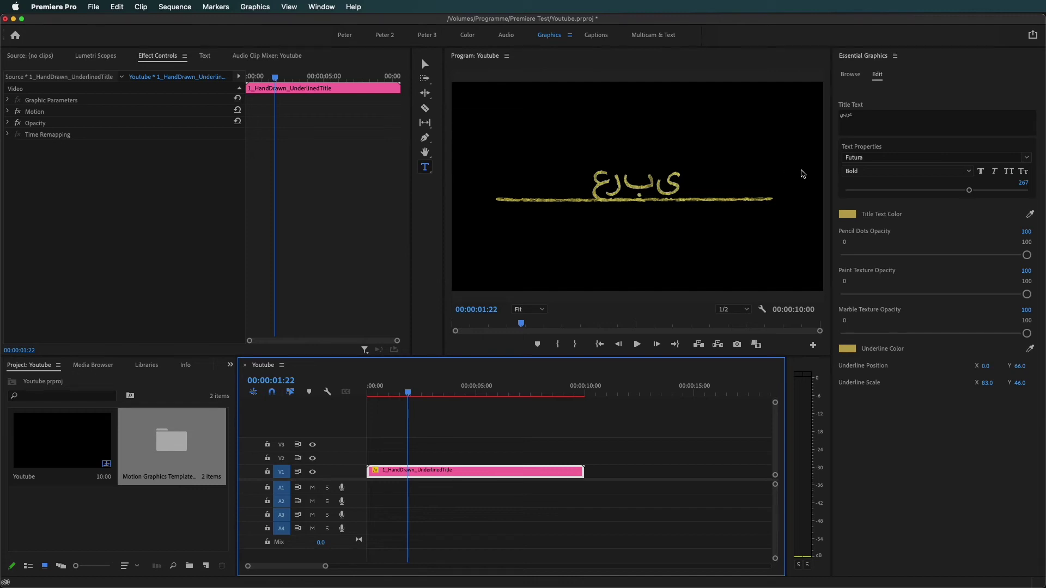
left_click(937, 158)
scroll(898, 299, "down", 5)
scroll(900, 309, "down", 5)
scroll(900, 309, "down", 5)
scroll(902, 313, "down", 5)
scroll(902, 316, "down", 5)
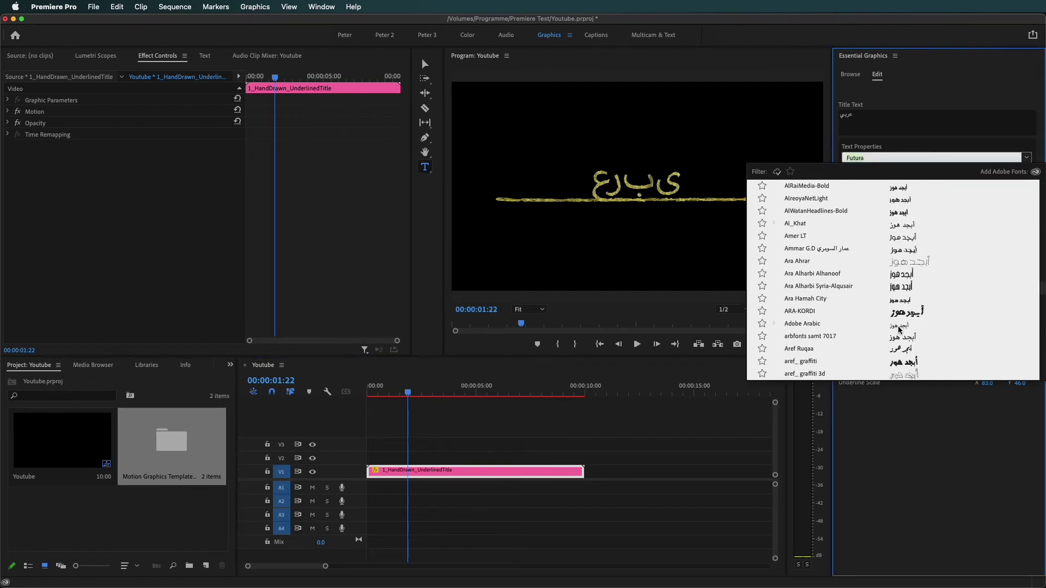
left_click(900, 212)
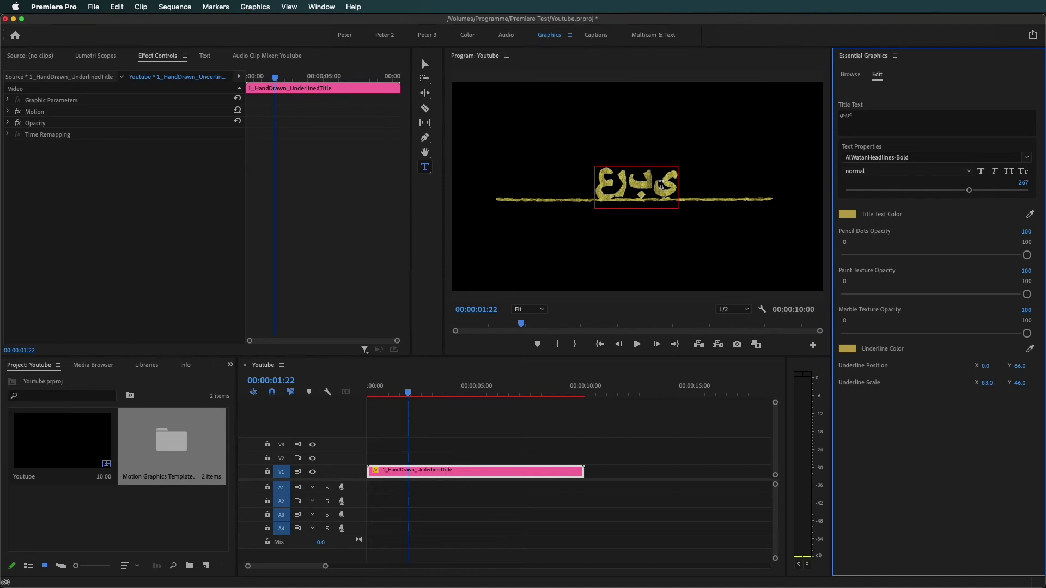
- On arabic-keyboard.org in Chrome, retype 'عربي', copy the converted text, and return to Premiere Pro
mouse_move(229, 584)
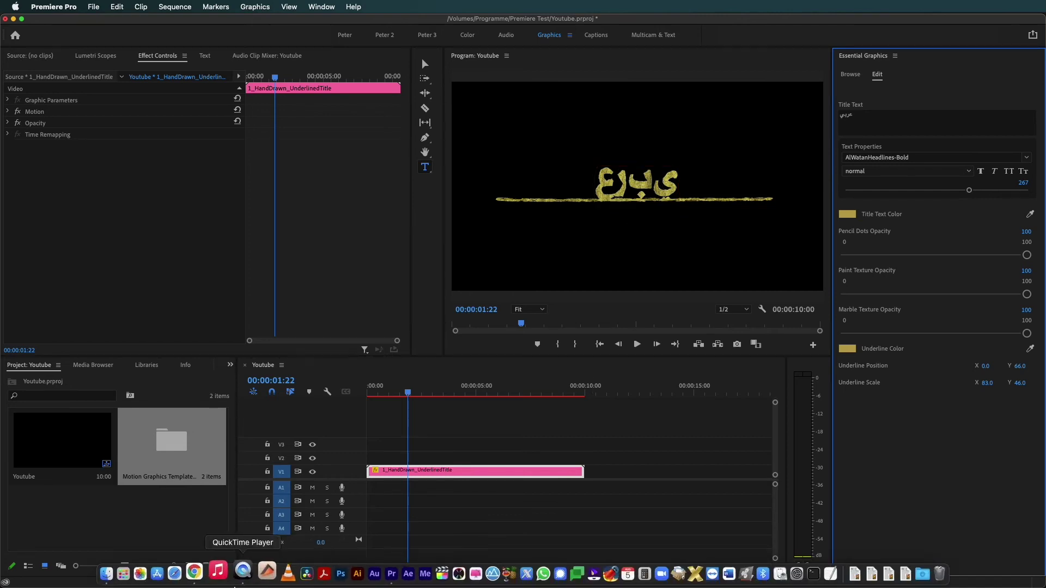
left_click(197, 571)
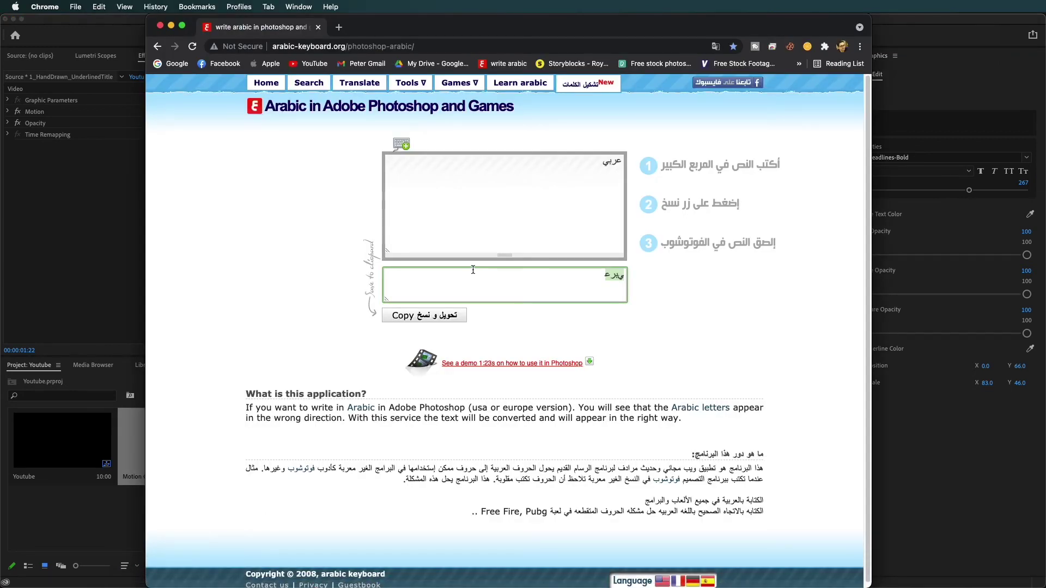
left_click(623, 159)
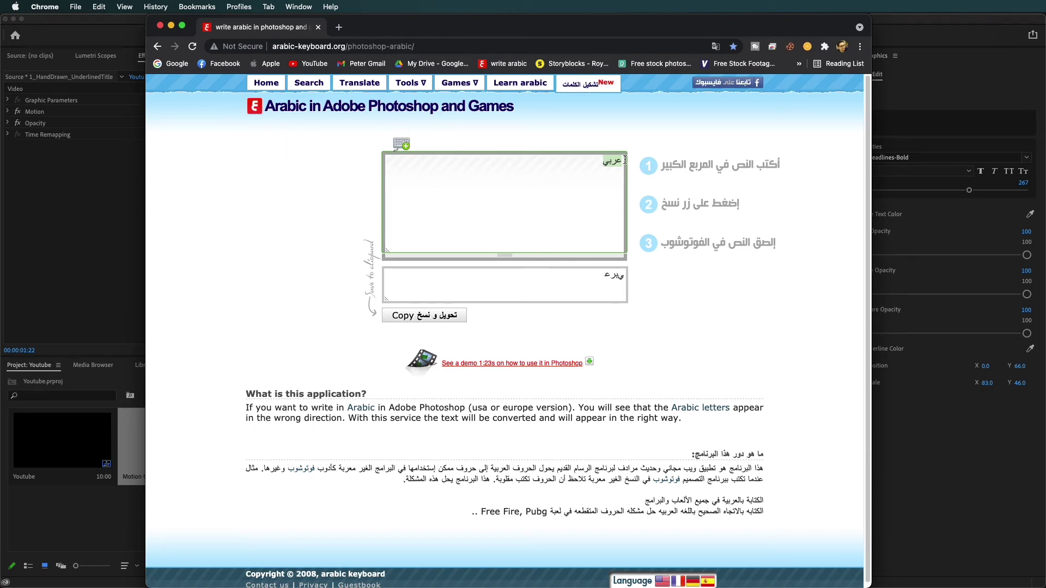
key("BackSpace")
type("عربي")
left_click(418, 318)
left_click(959, 490)
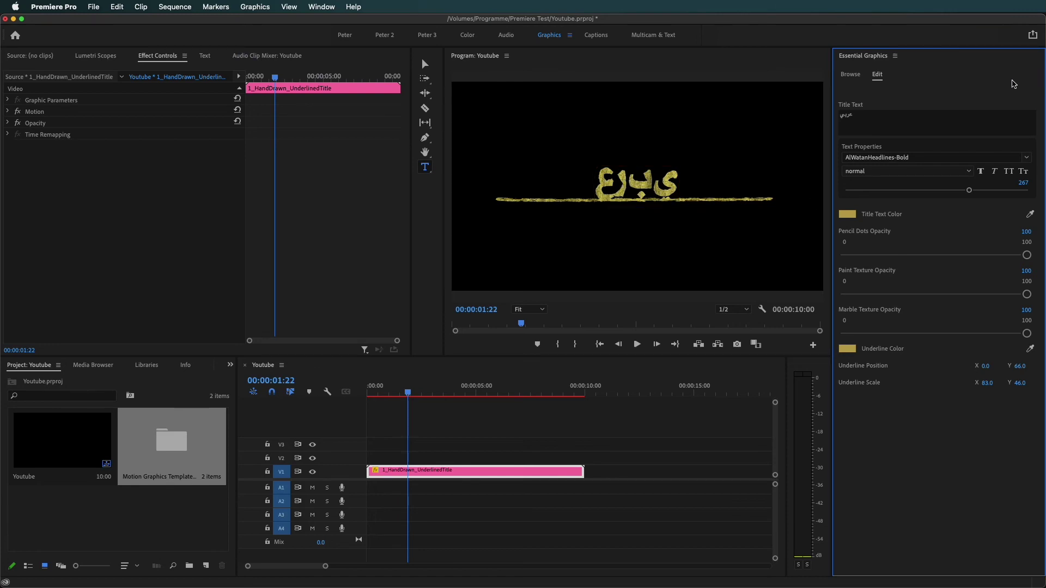
- Paste the converted Arabic text over the Title Text field and commit it on the timeline
left_click(861, 120)
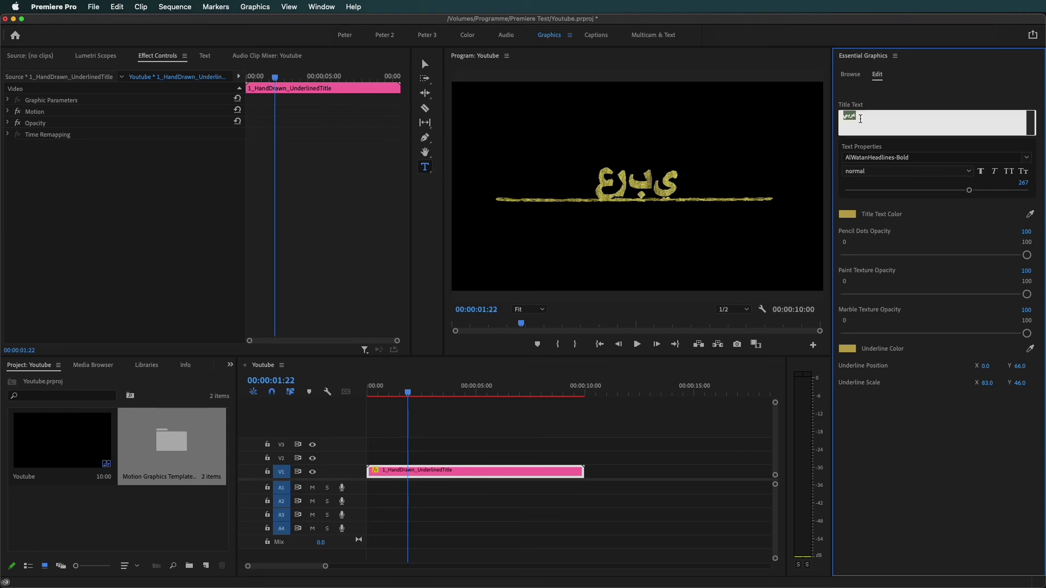
right_click(861, 119)
left_click(887, 192)
left_click(629, 237)
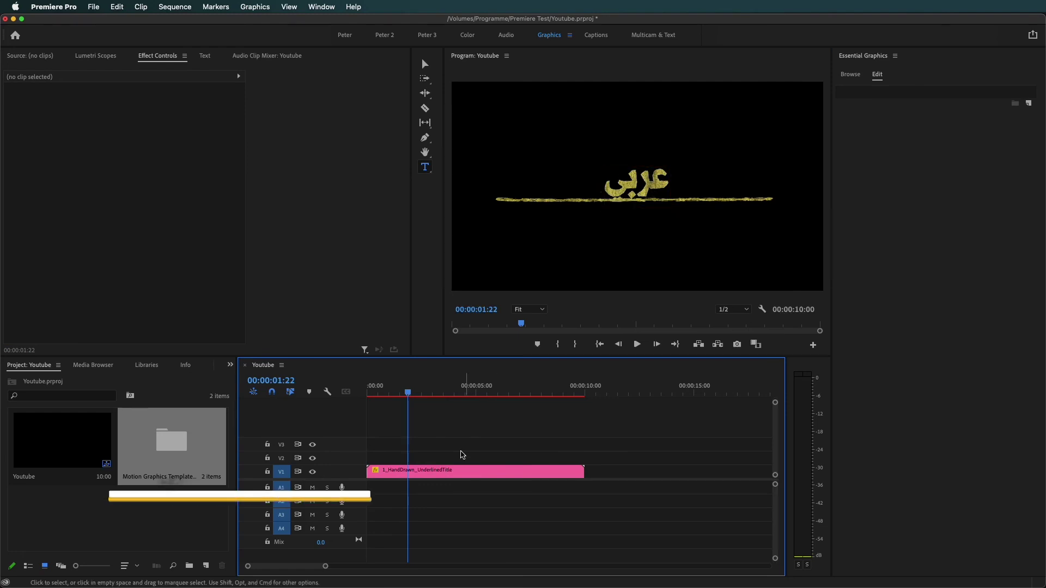
left_click(450, 470)
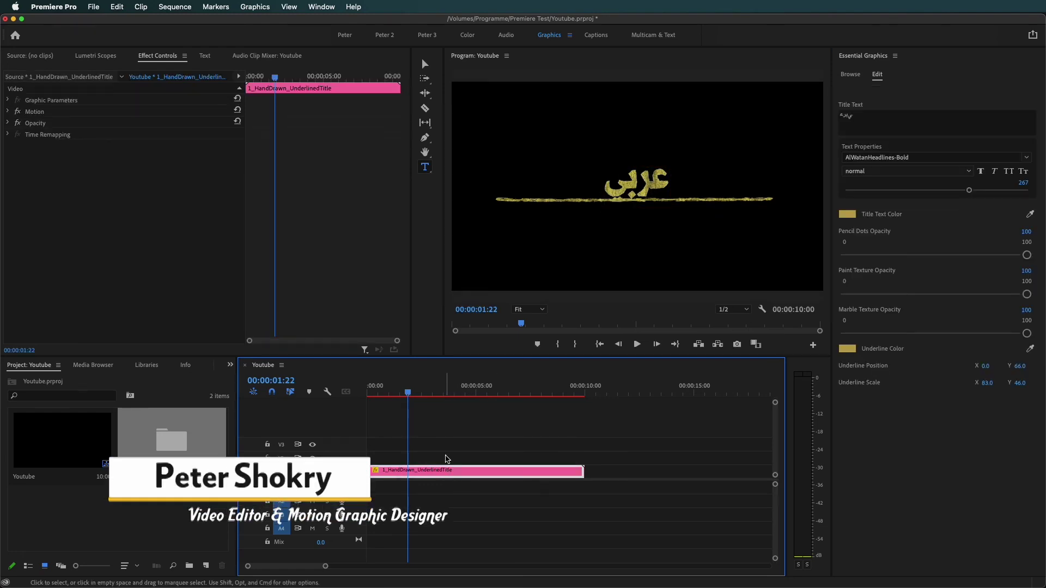